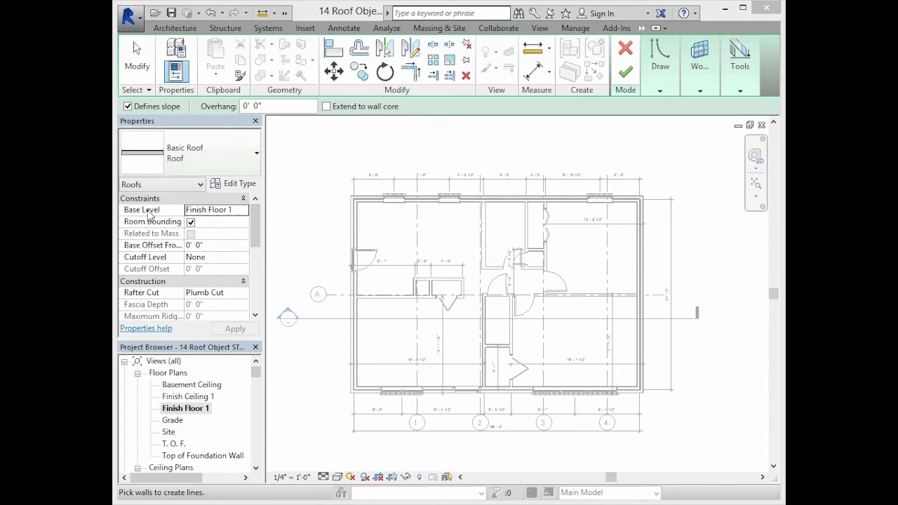
Set the roof's base level to Finish Ceiling 1 and the footprint overhang to 1' 0".
{"action": "left_click", "coordinate": [245, 211]}
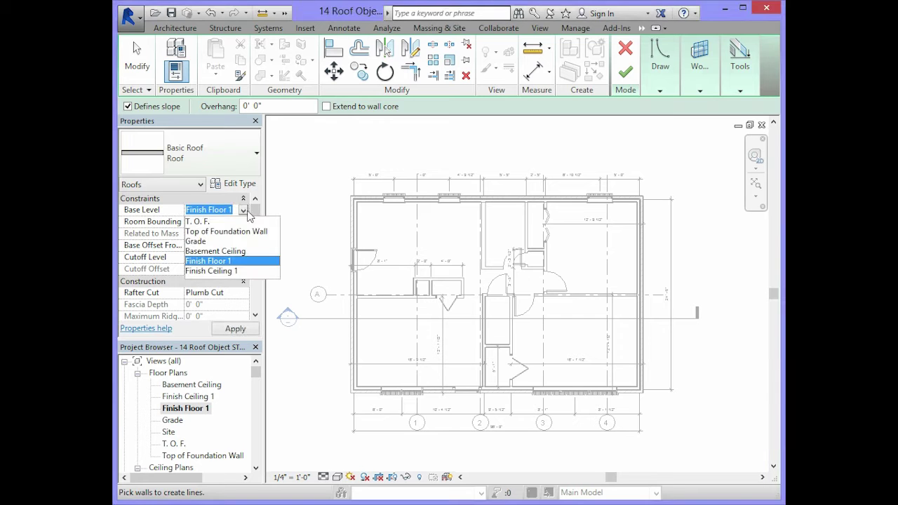
{"action": "left_click", "coordinate": [225, 272]}
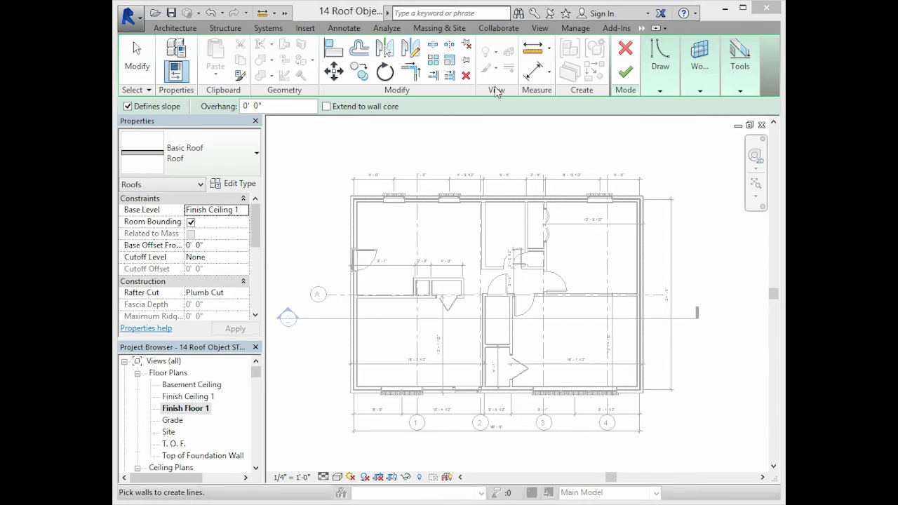
{"action": "left_click", "coordinate": [661, 91]}
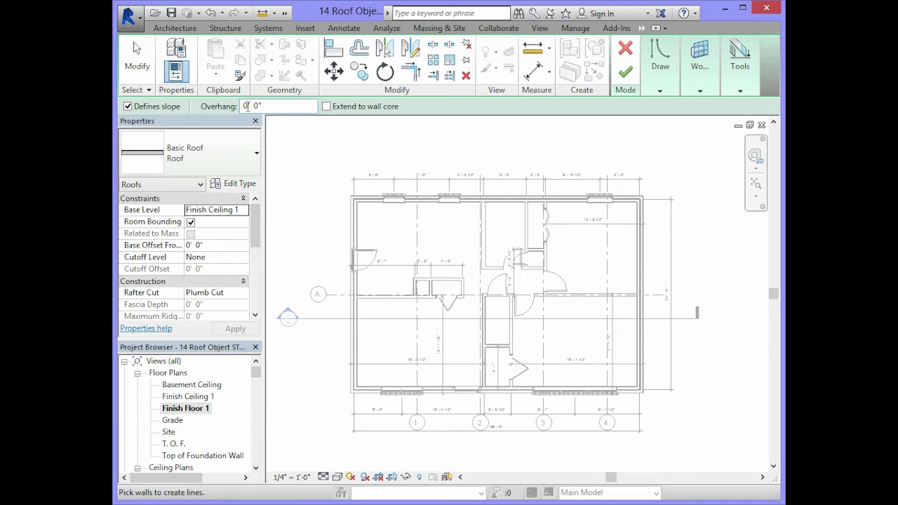
{"action": "double_click", "coordinate": [245, 106]}
{"action": "type", "text": "1"}
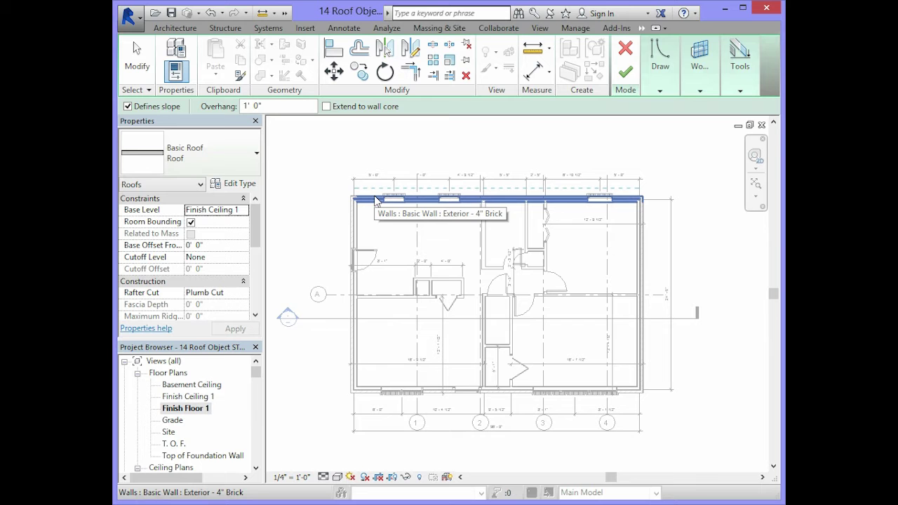
Create the roof footprint by picking the four exterior brick walls of the floor plan.
{"action": "left_click", "coordinate": [377, 202]}
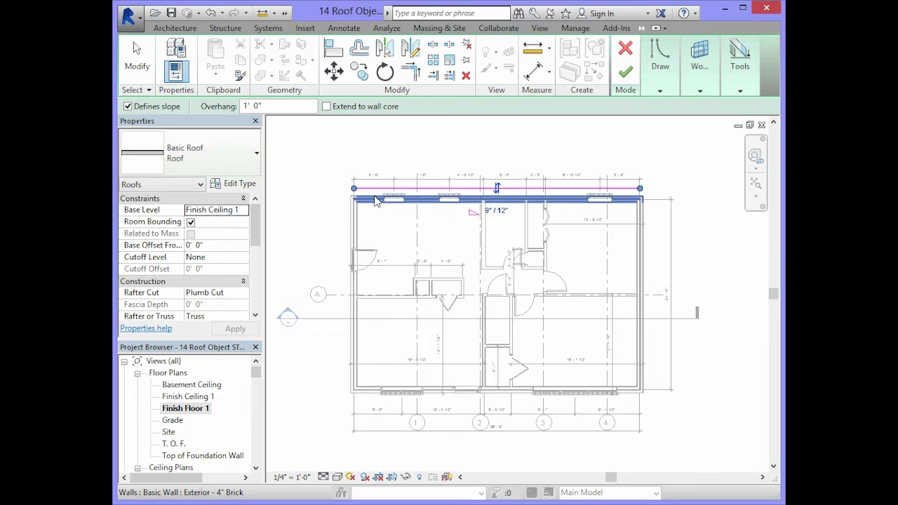
{"action": "left_click", "coordinate": [353, 225]}
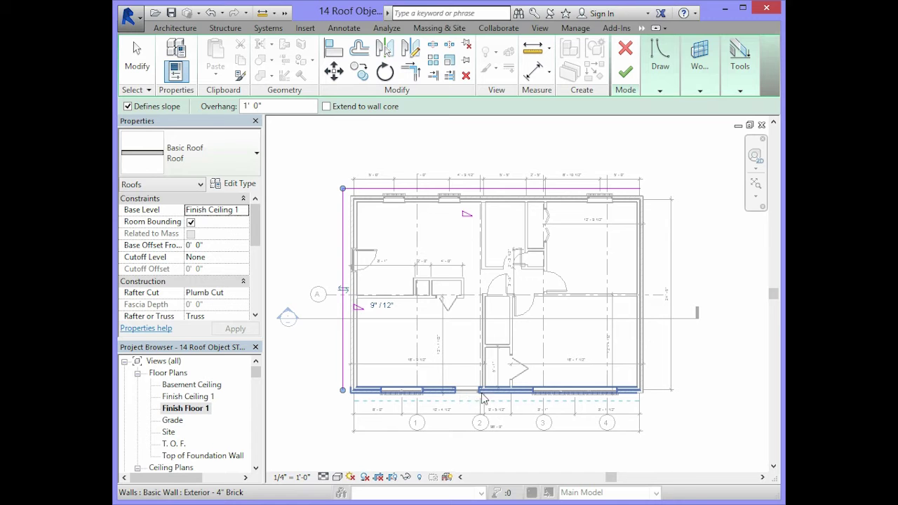
{"action": "left_click", "coordinate": [522, 394]}
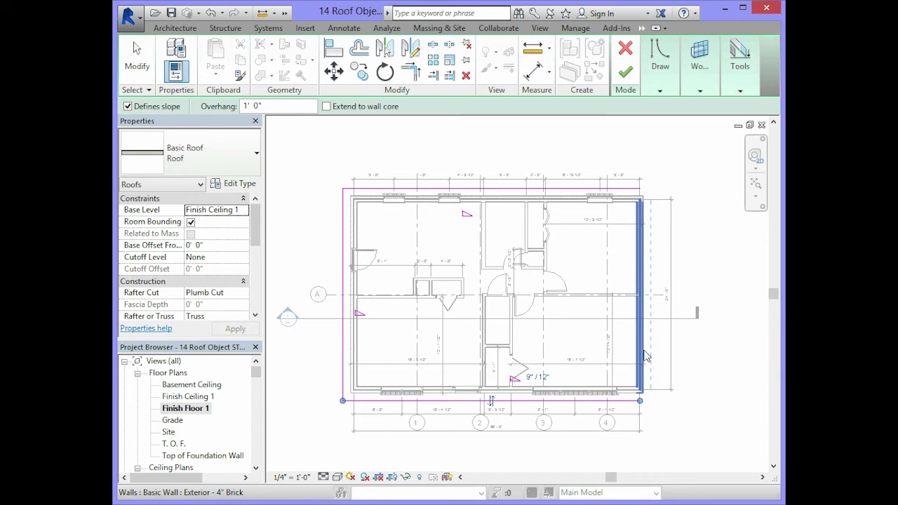
{"action": "left_click", "coordinate": [644, 354]}
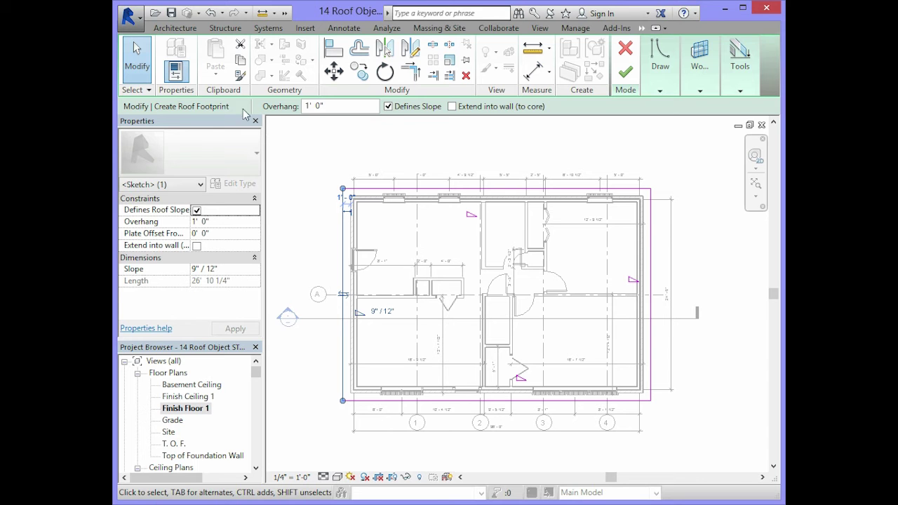
Turn off slope definition for the footprint lines along the plan's left and right walls.
{"action": "left_click", "coordinate": [387, 106]}
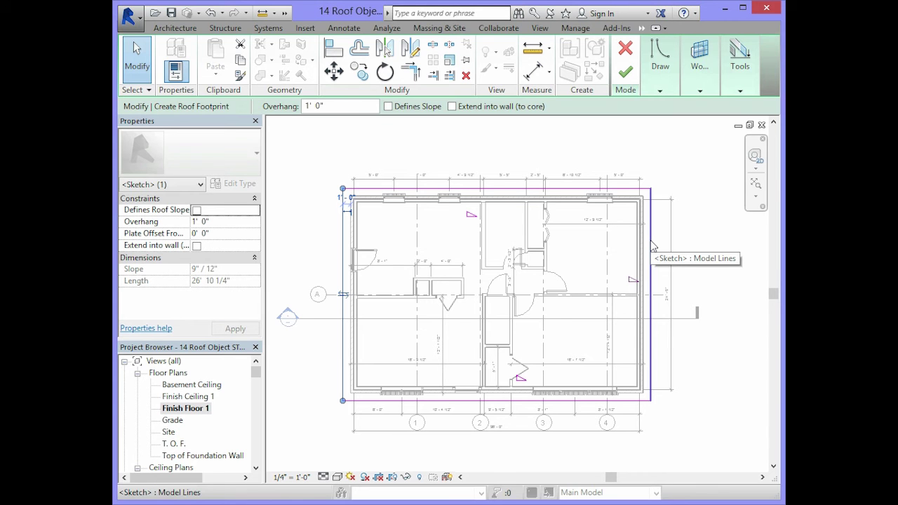
{"action": "left_click", "coordinate": [651, 245]}
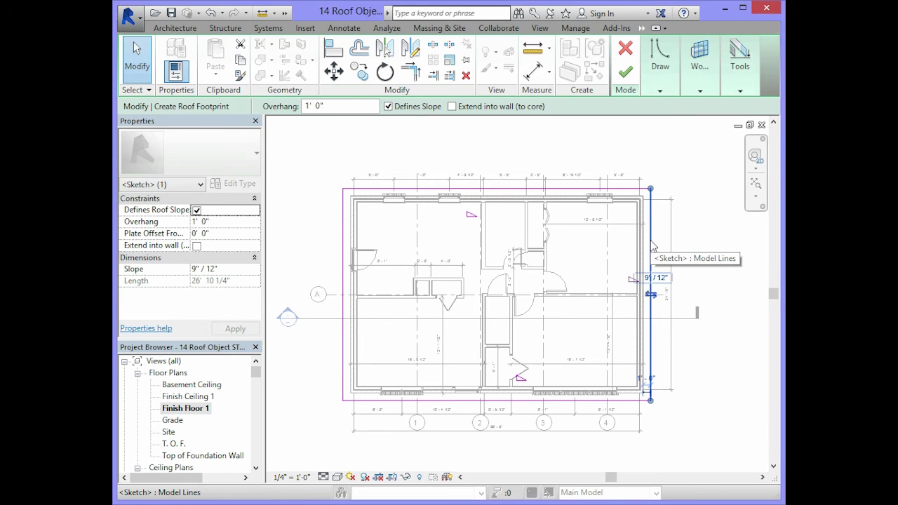
{"action": "left_click", "coordinate": [388, 106]}
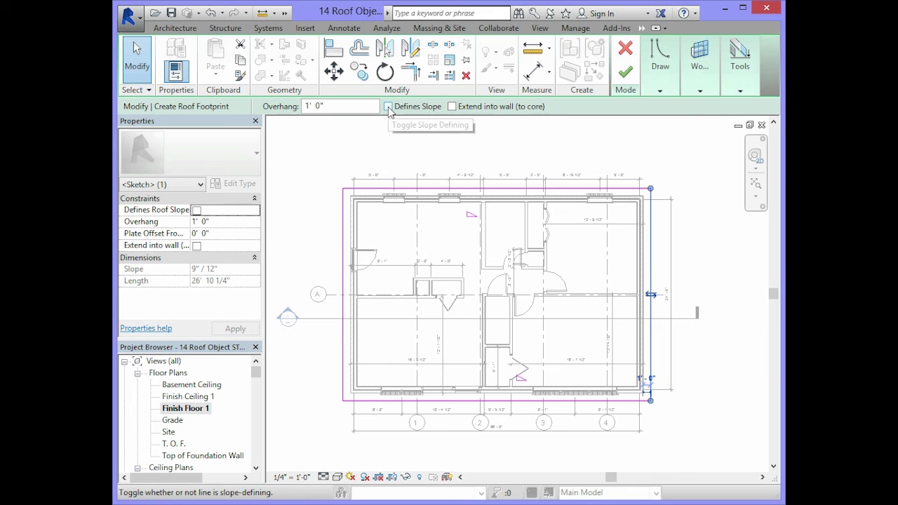
{"action": "left_click", "coordinate": [467, 189]}
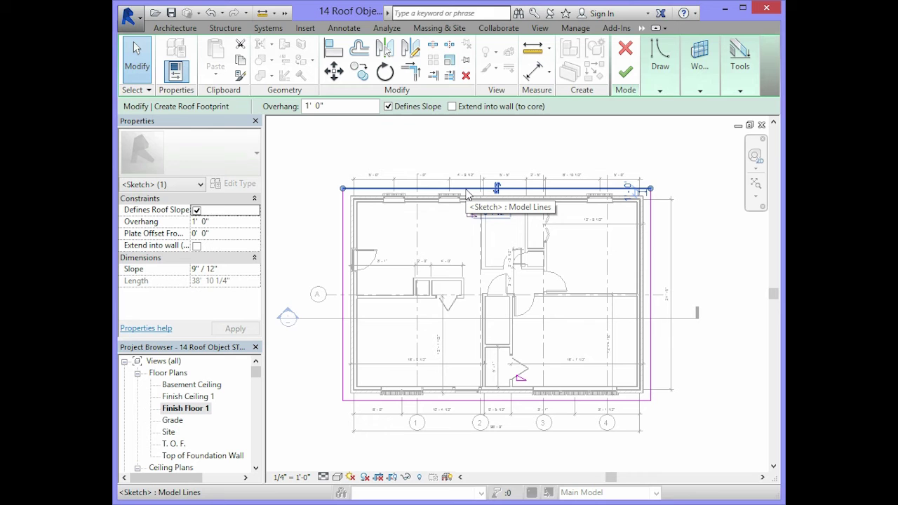
{"action": "left_click", "coordinate": [462, 401]}
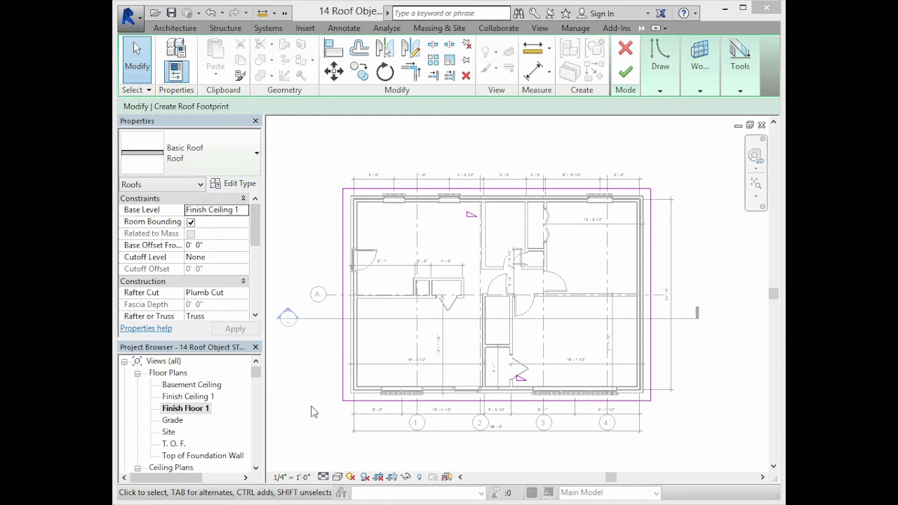
Set the slope of the footprint line along the plan's lower (front) wall to 4" / 12".
{"action": "left_click", "coordinate": [381, 401]}
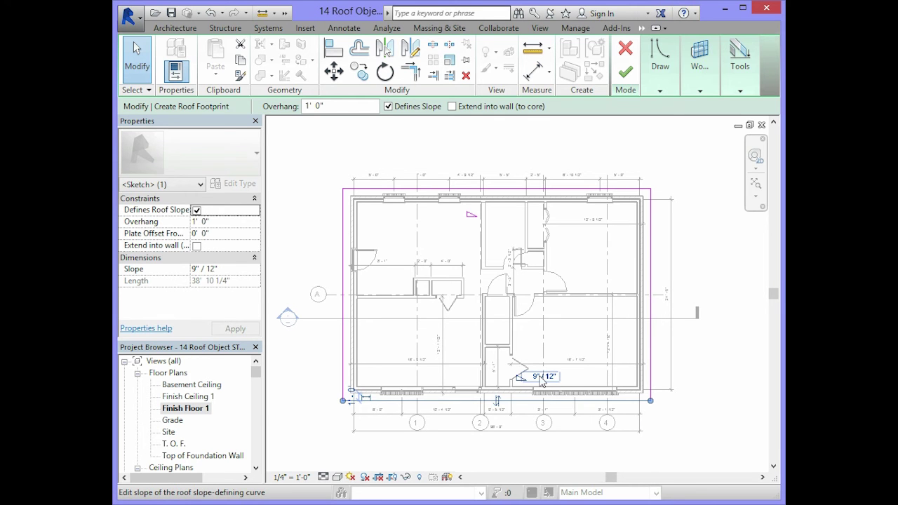
{"action": "scroll", "coordinate": [533, 379], "scroll_direction": "up", "scroll_amount": 3}
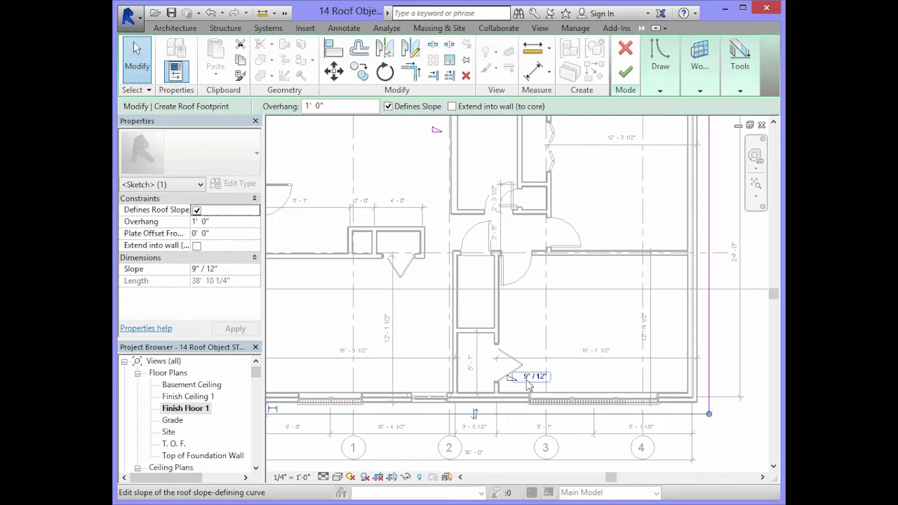
{"action": "left_click", "coordinate": [531, 377]}
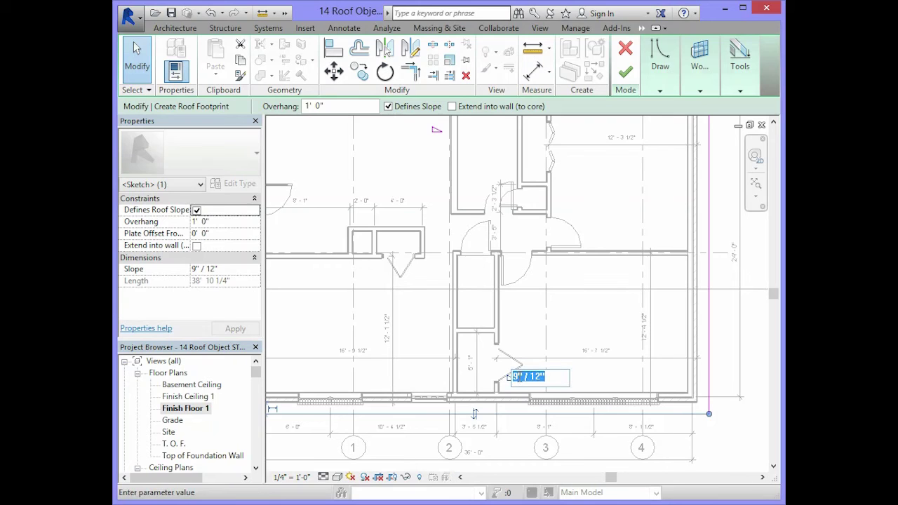
{"action": "left_click", "coordinate": [519, 377]}
{"action": "key", "text": "BackSpace"}
{"action": "type", "text": "4"}
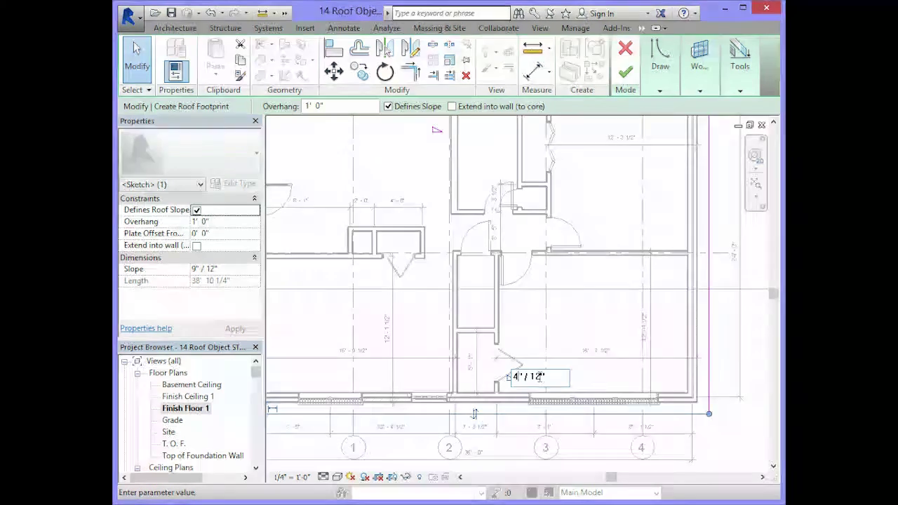
{"action": "key", "text": "Return"}
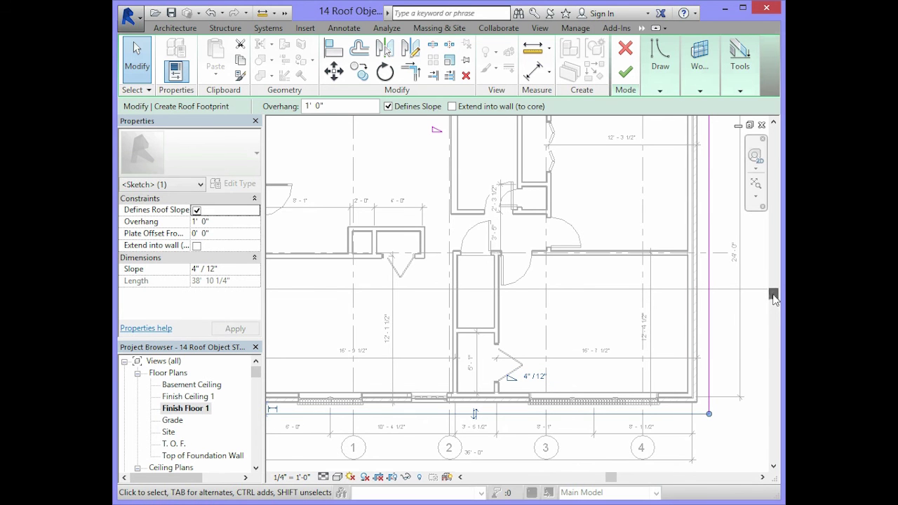
Set the slope of the footprint line along the plan's upper (rear) wall to 4" / 12".
{"action": "left_click_drag", "start_coordinate": [773, 293], "coordinate": [774, 250]}
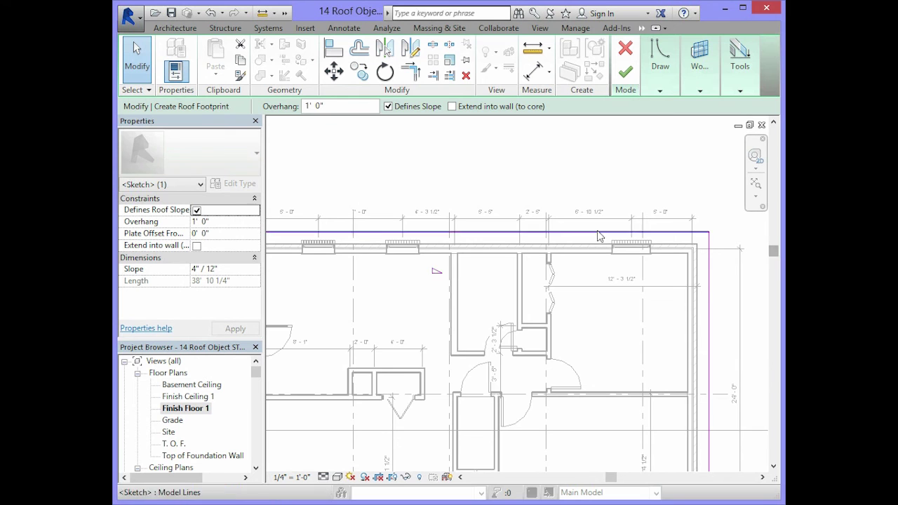
{"action": "left_click", "coordinate": [549, 235]}
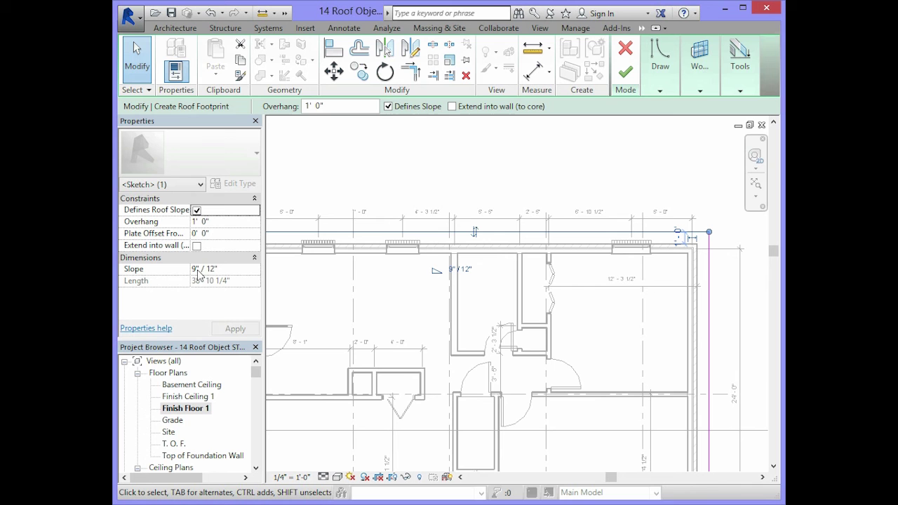
{"action": "left_click", "coordinate": [199, 274]}
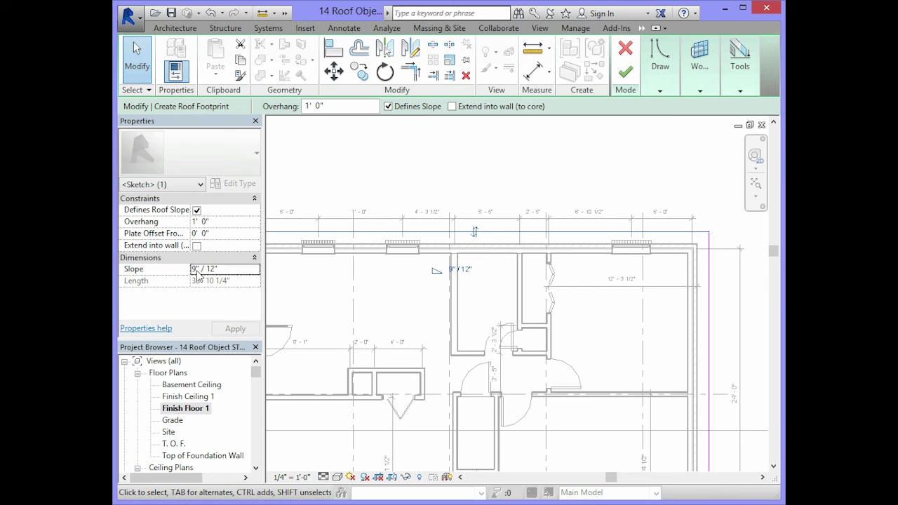
{"action": "type", "text": "7"}
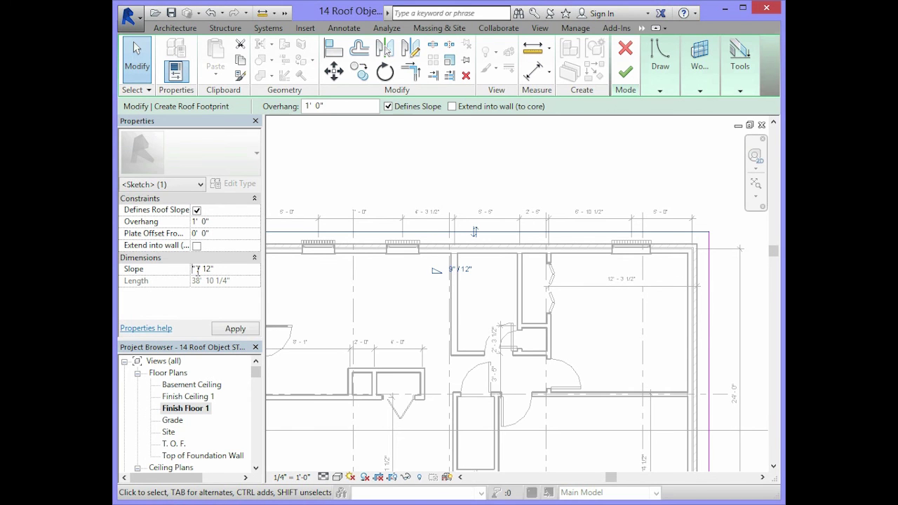
{"action": "key", "text": "BackSpace"}
{"action": "type", "text": "4"}
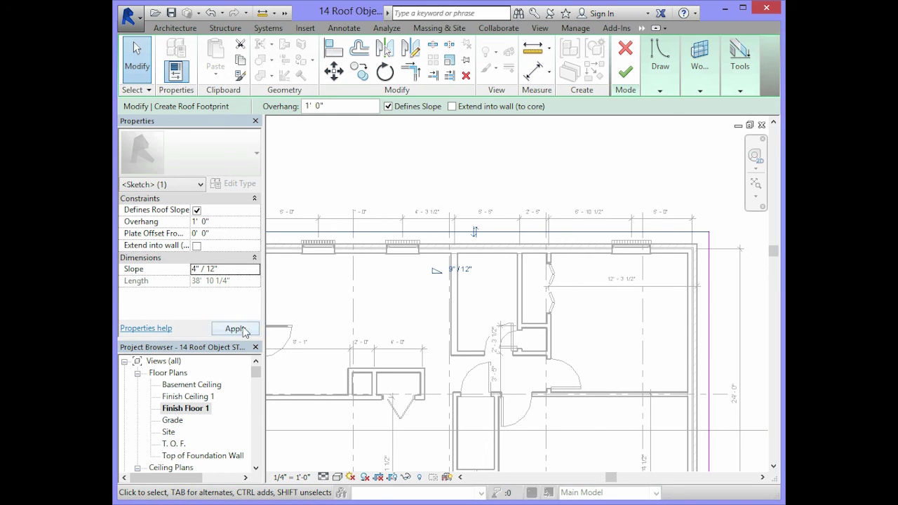
{"action": "left_click", "coordinate": [243, 331]}
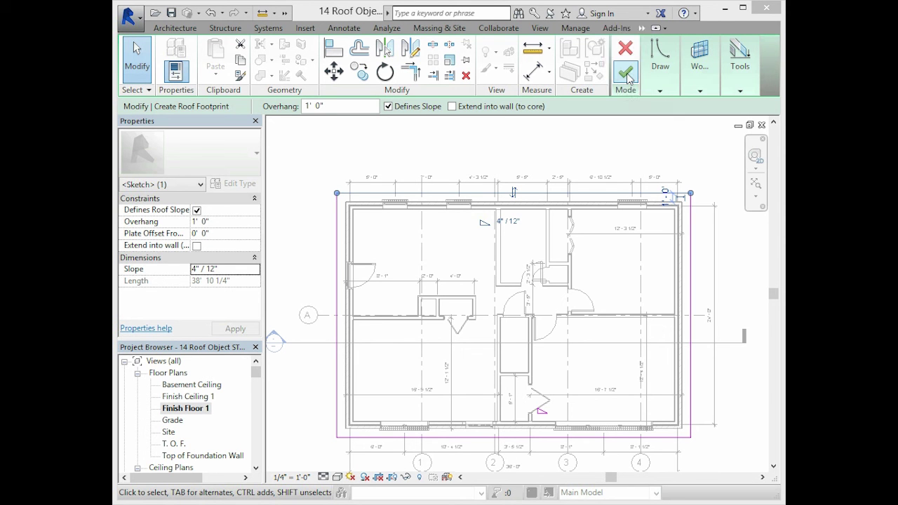
Finish the roof footprint and show the building in the default 3D view.
{"action": "left_click", "coordinate": [627, 74]}
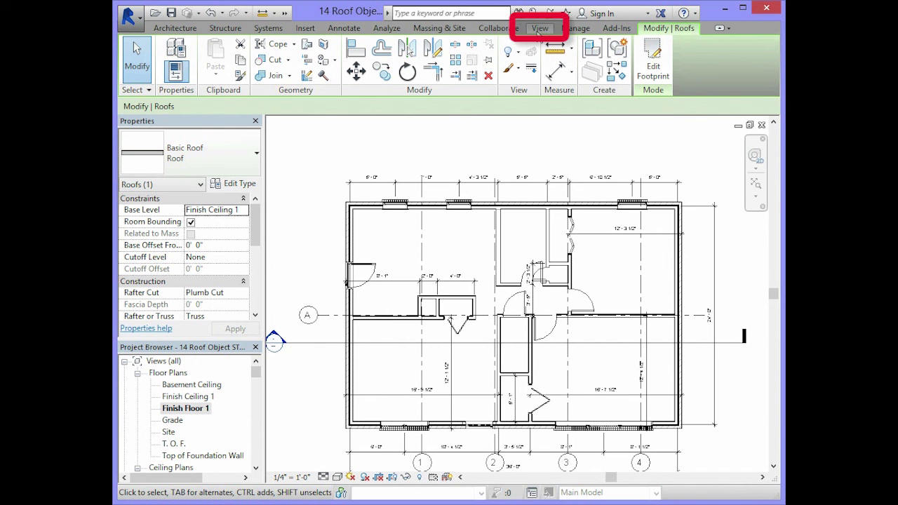
{"action": "left_click", "coordinate": [539, 29]}
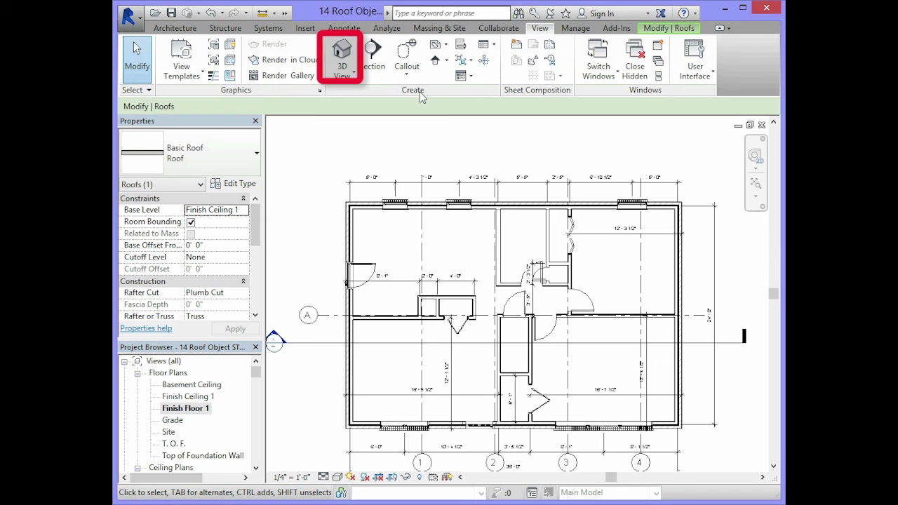
{"action": "left_click", "coordinate": [354, 75]}
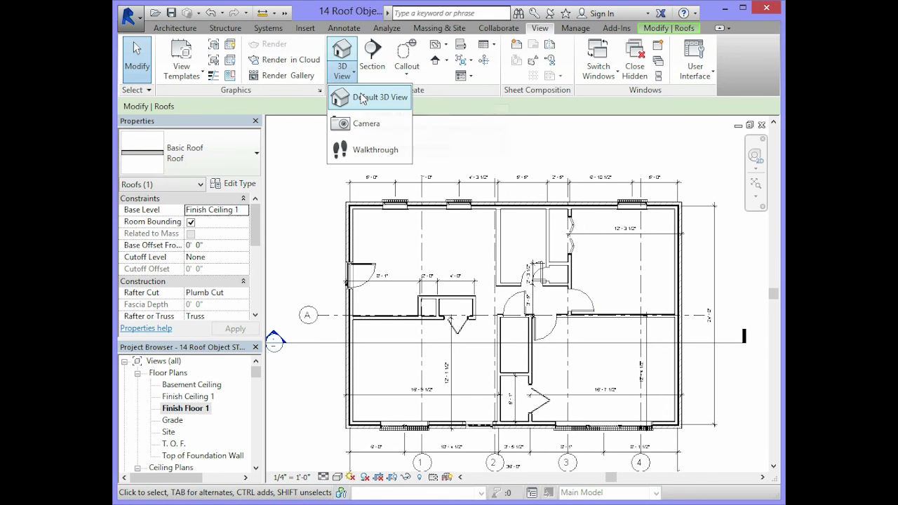
{"action": "left_click", "coordinate": [362, 99]}
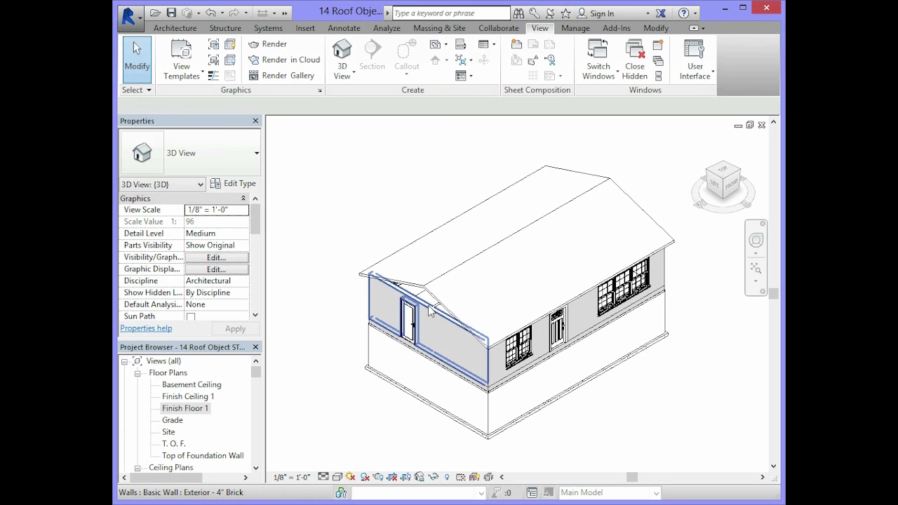
Attach the top of the left gable-end wall, the one with the door, to the roof.
{"action": "left_click", "coordinate": [429, 312]}
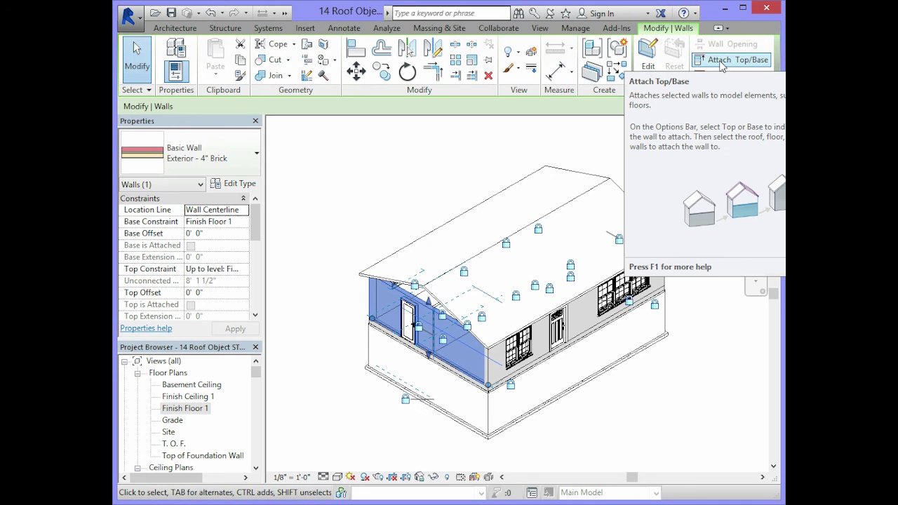
{"action": "left_click", "coordinate": [721, 62]}
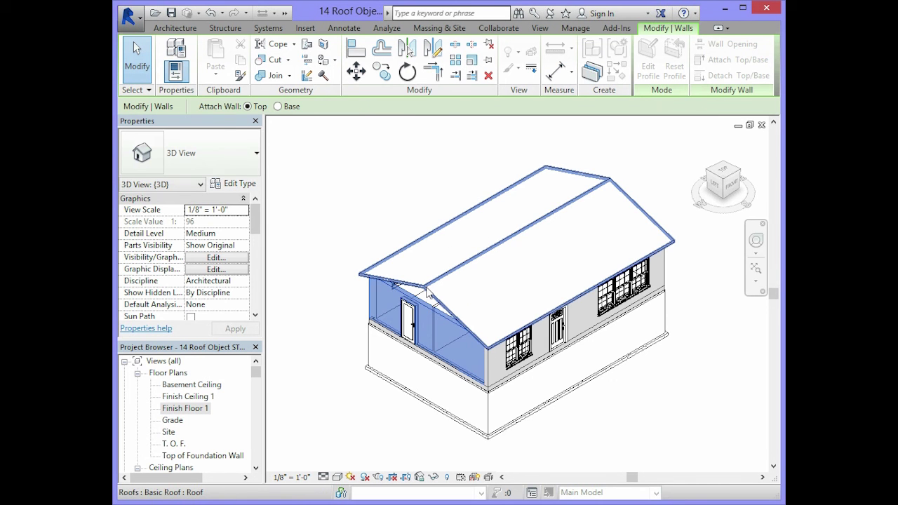
{"action": "left_click", "coordinate": [429, 293]}
{"action": "left_click", "coordinate": [585, 414]}
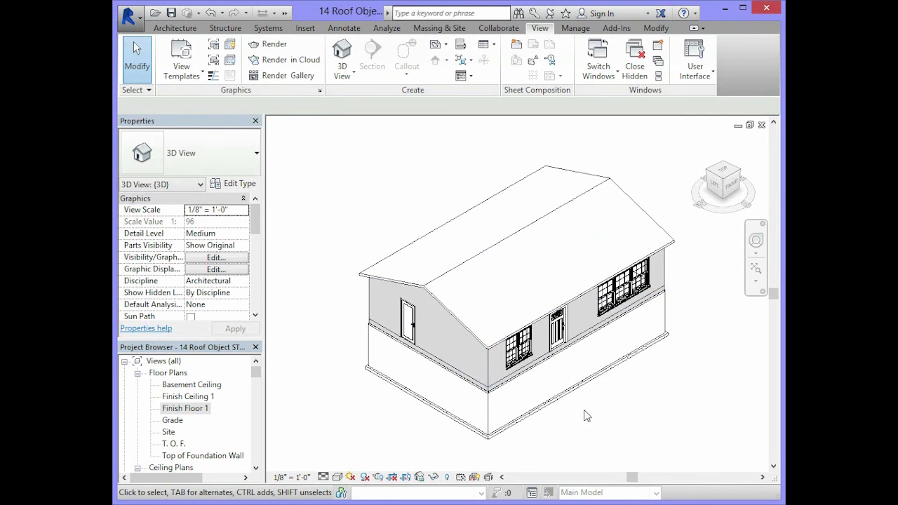
Attach the top of the opposite gable-end wall on the building's right side to the roof.
{"action": "scroll", "coordinate": [423, 328], "scroll_direction": "up", "scroll_amount": 2}
{"action": "scroll", "coordinate": [422, 328], "scroll_direction": "up", "scroll_amount": 1}
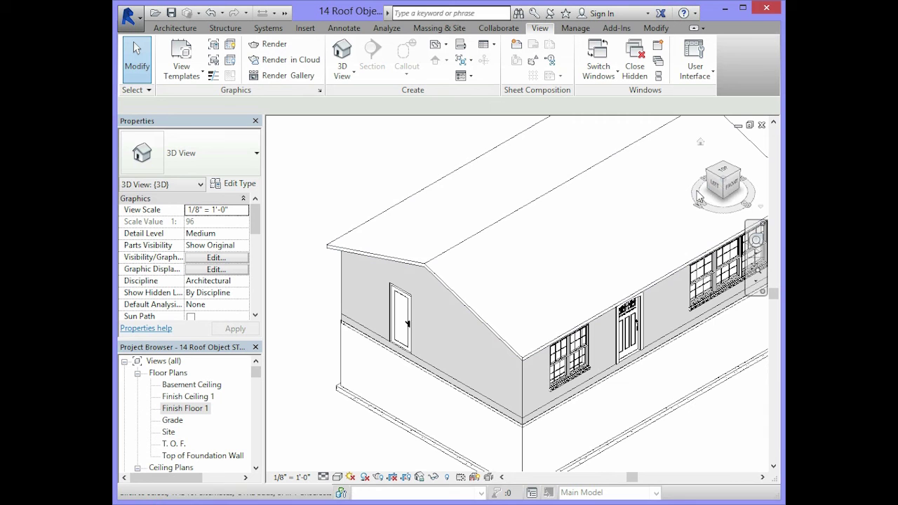
{"action": "left_click_drag", "start_coordinate": [737, 174], "coordinate": [745, 178]}
{"action": "left_click", "coordinate": [742, 177]}
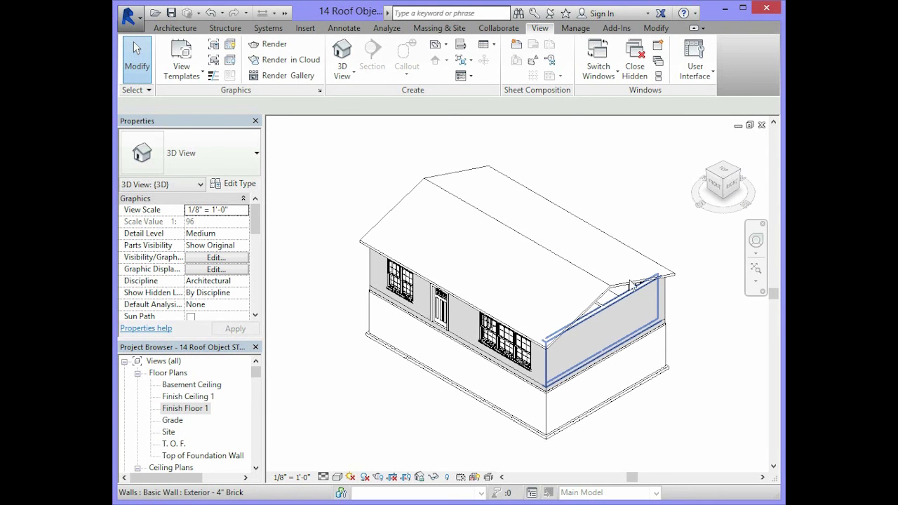
{"action": "left_click", "coordinate": [619, 300]}
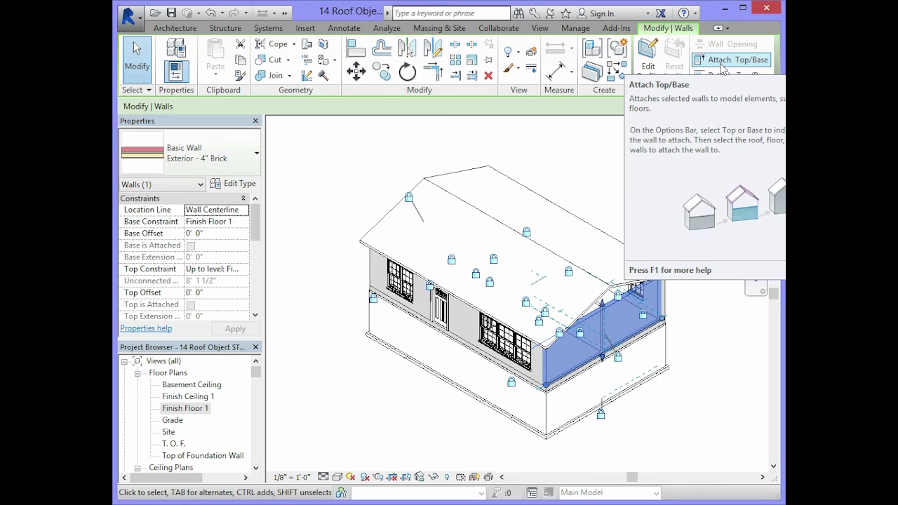
{"action": "left_click", "coordinate": [721, 61]}
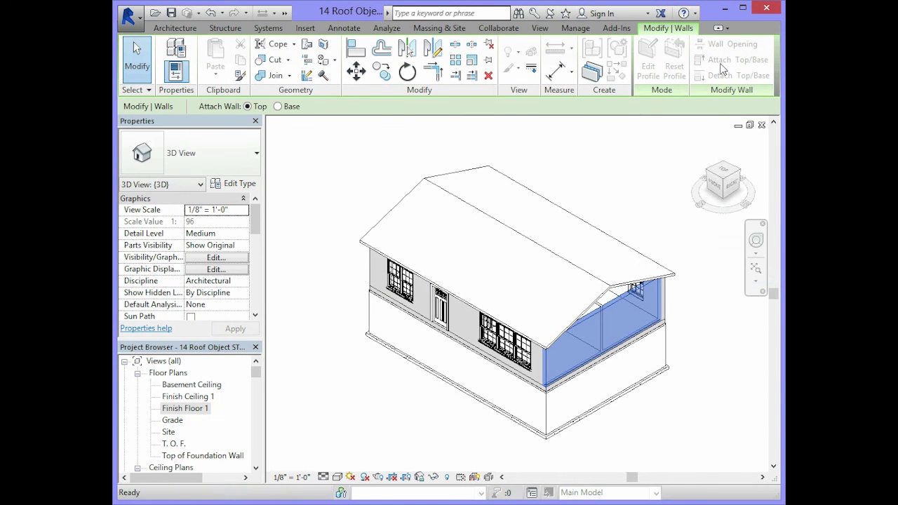